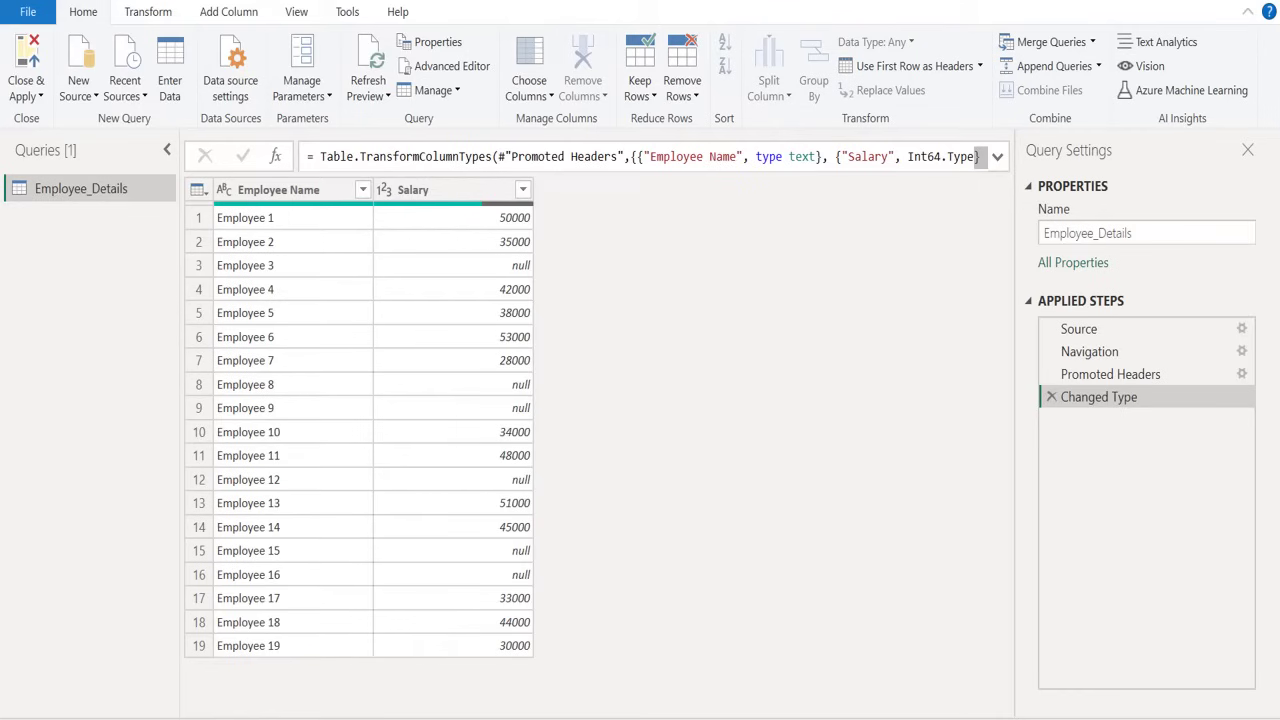
- Bring up the context menu of the Salary column header
{"action": "right_click", "coordinate": [470, 188]}
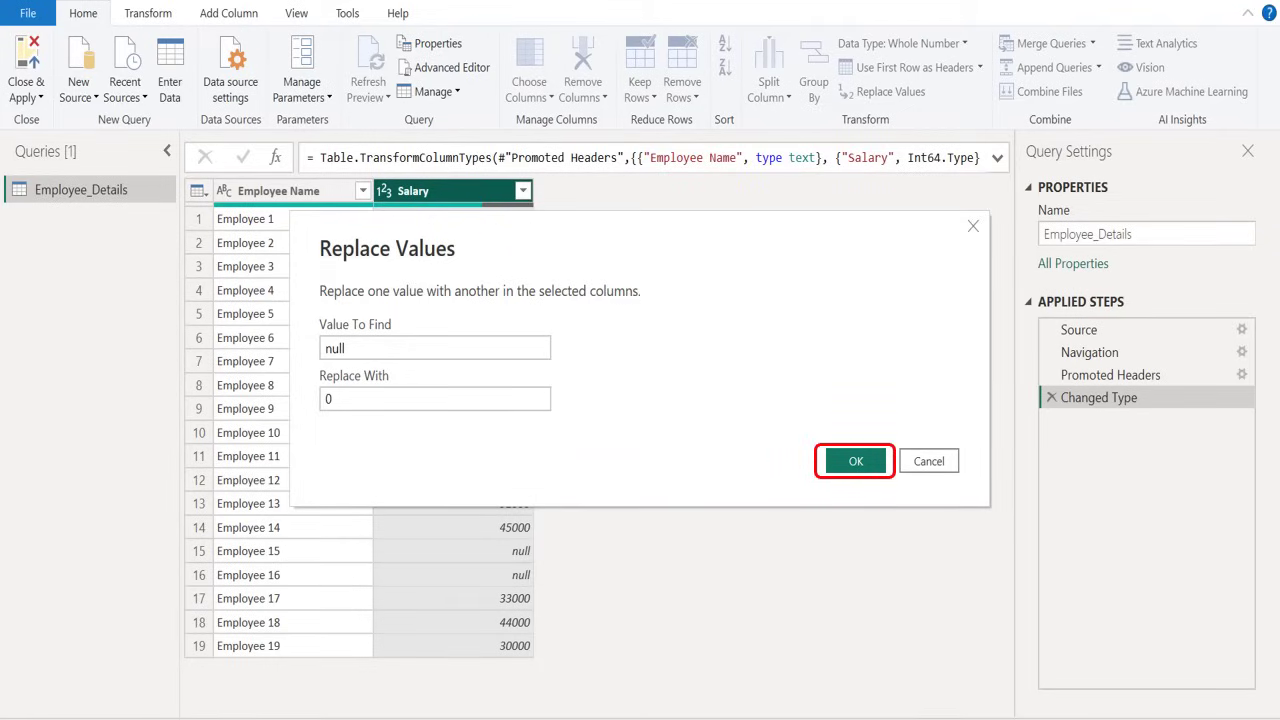
- Confirm Replace Values with null as Value To Find and 0 as Replace With for Salary
{"action": "key", "text": "Return"}
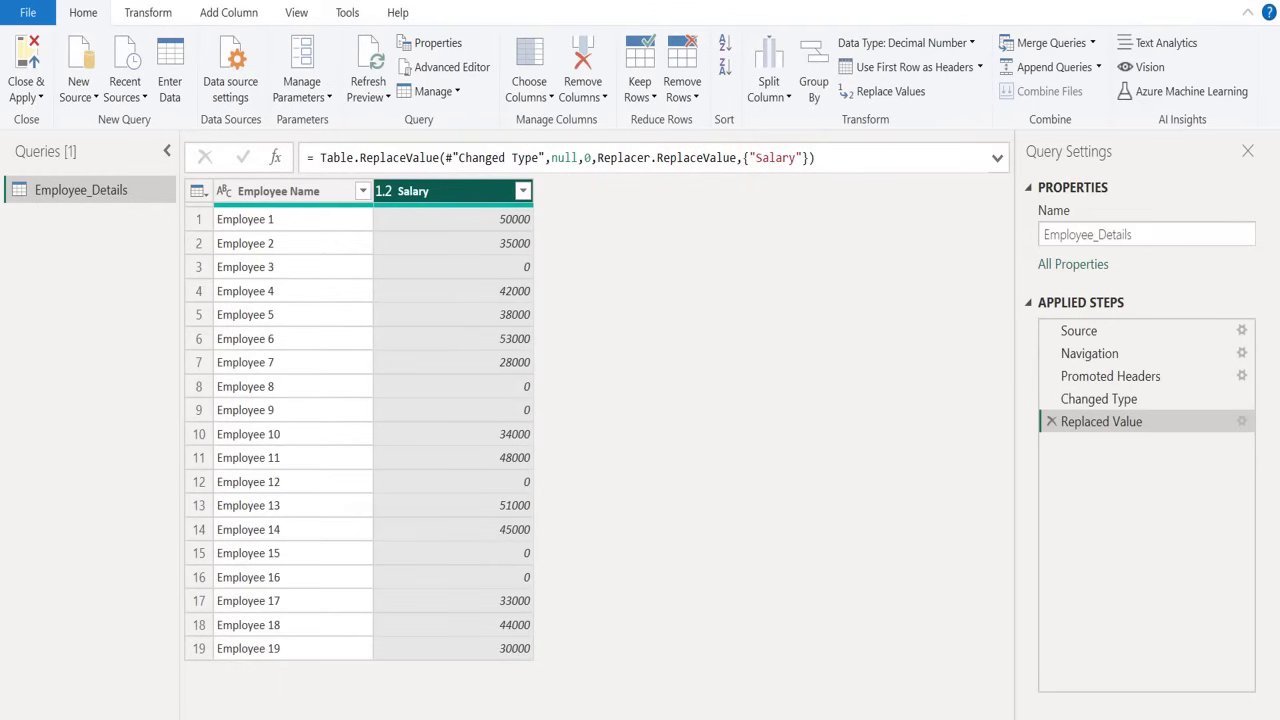